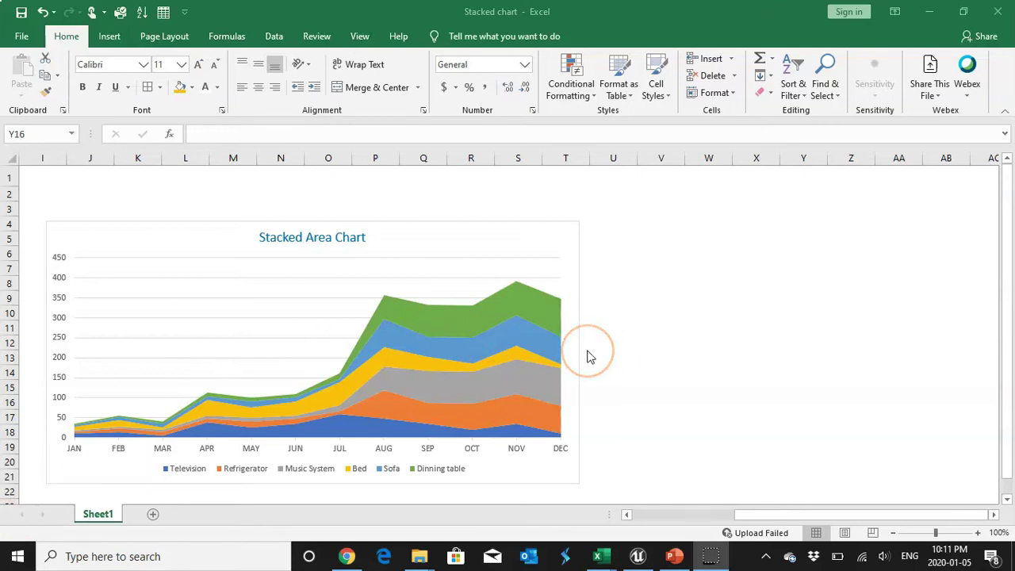
Step: Select the existing 'Stacked Area Chart' on Sheet1
click(537, 249)
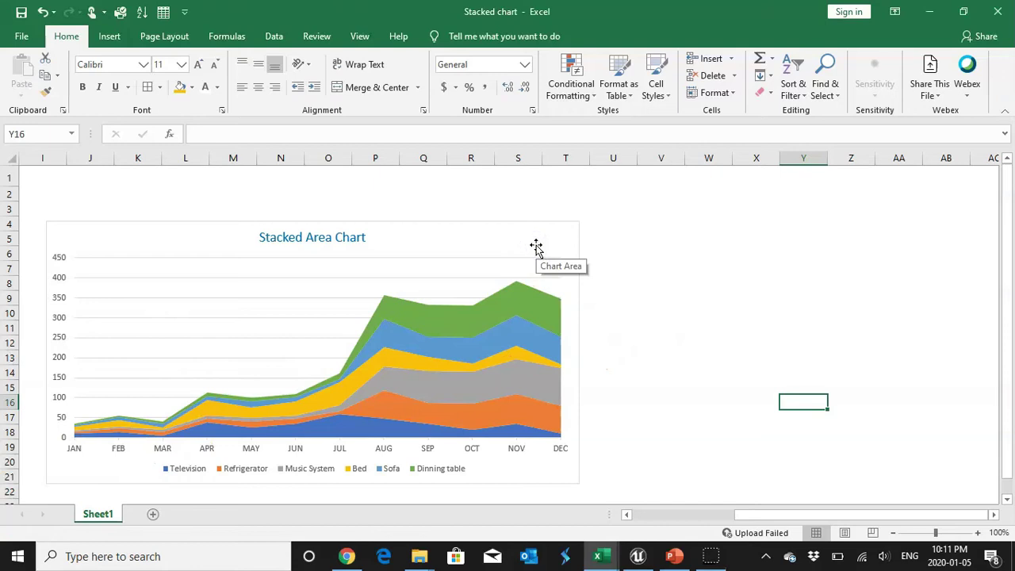
click(537, 249)
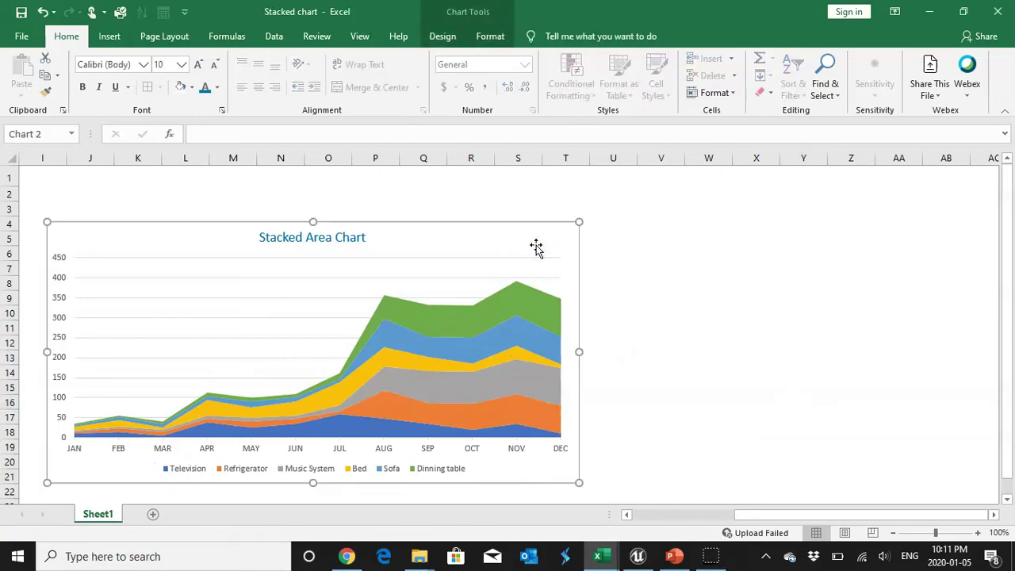
Step: Delete the old chart and bring the Expenses table back into view at cell A2
key(Delete)
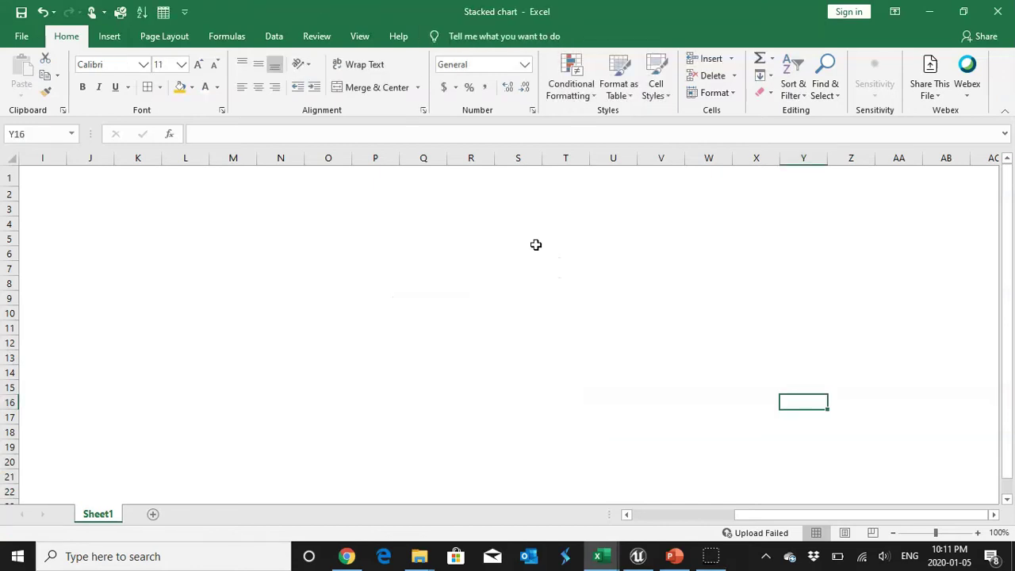
click(654, 511)
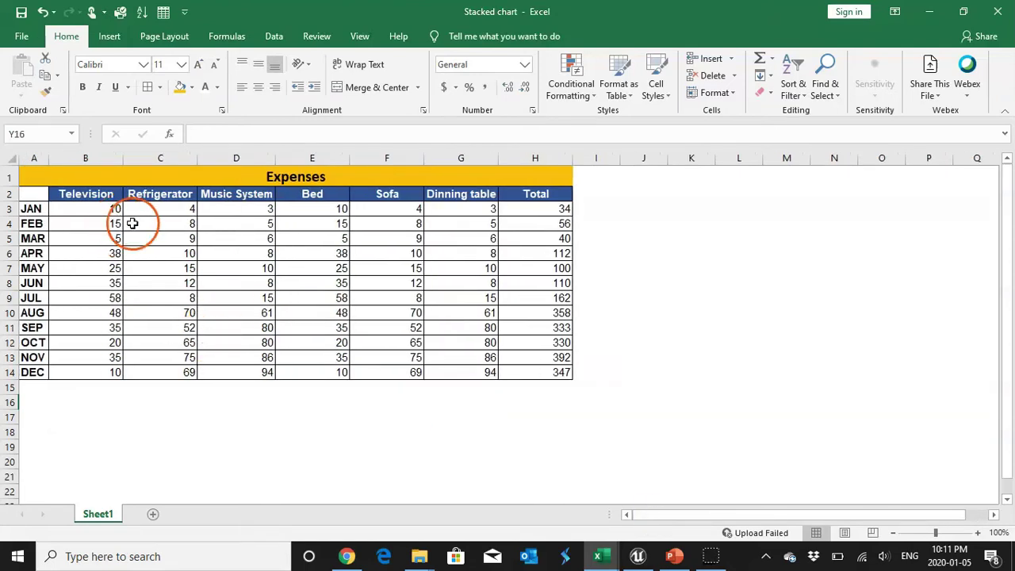
click(36, 195)
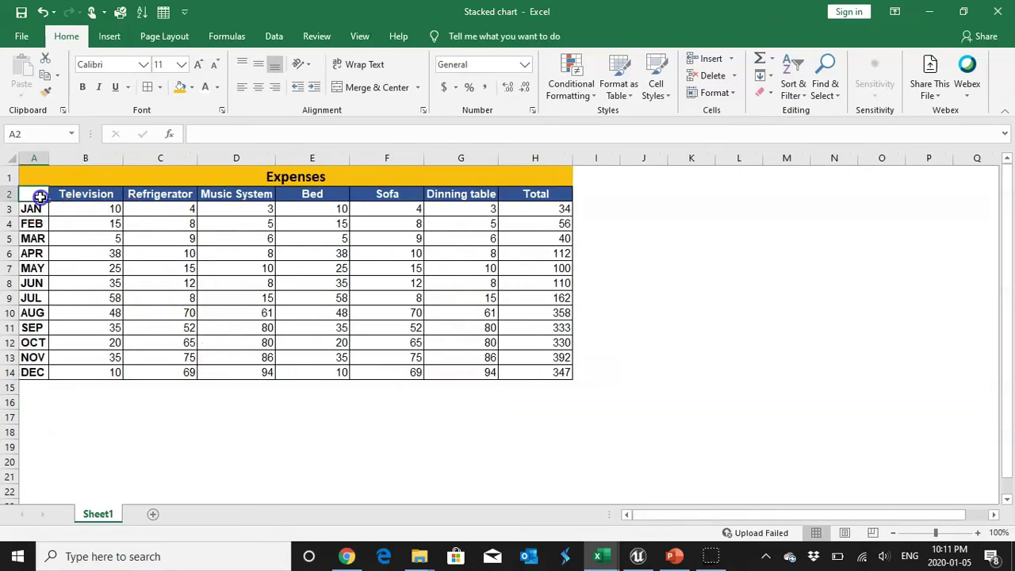
Step: Select the months and category values A2:G14, leaving out the Total column
drag(61, 197, 533, 361)
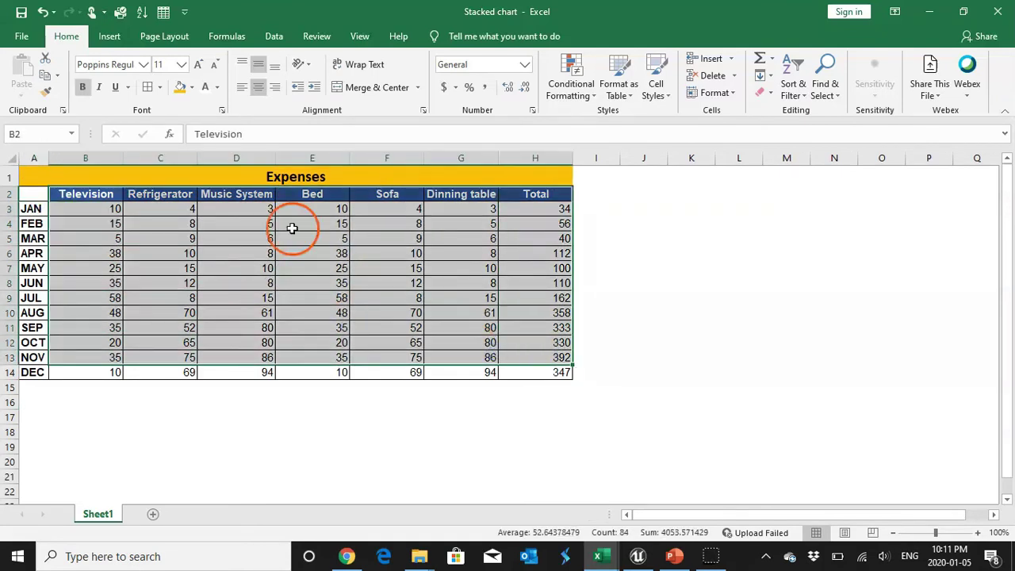
click(87, 209)
drag(92, 252, 103, 372)
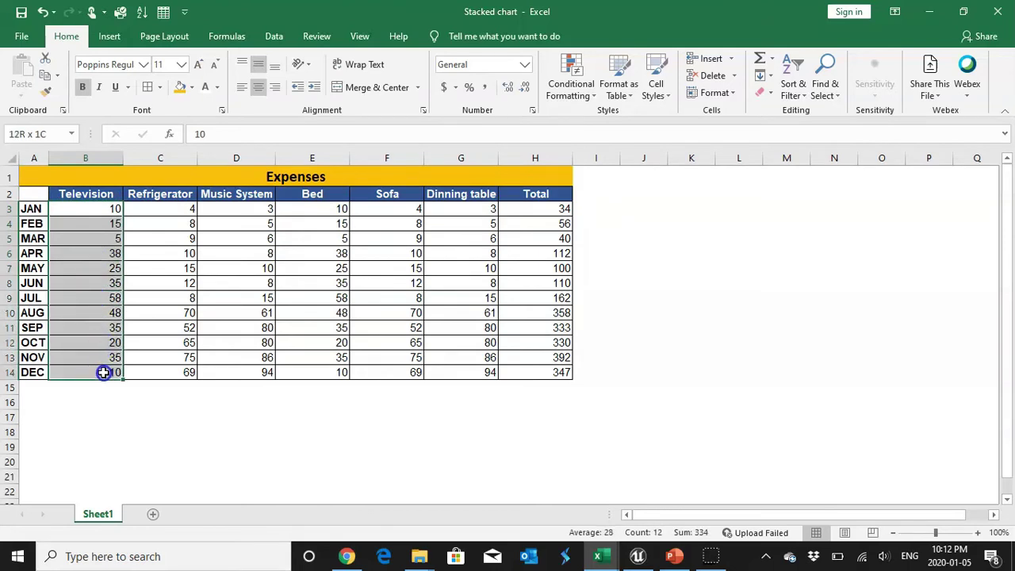
click(76, 210)
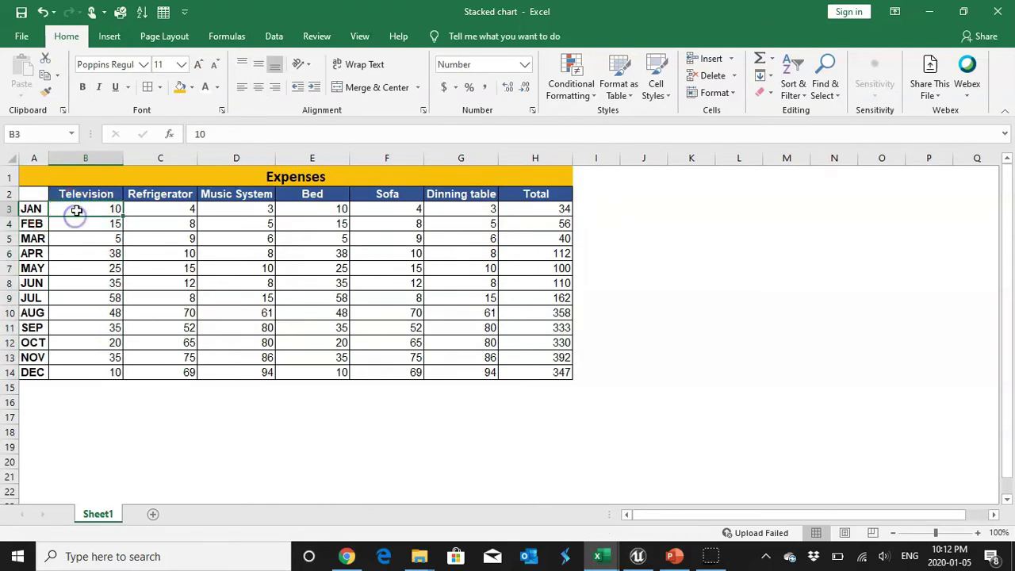
drag(76, 210, 544, 205)
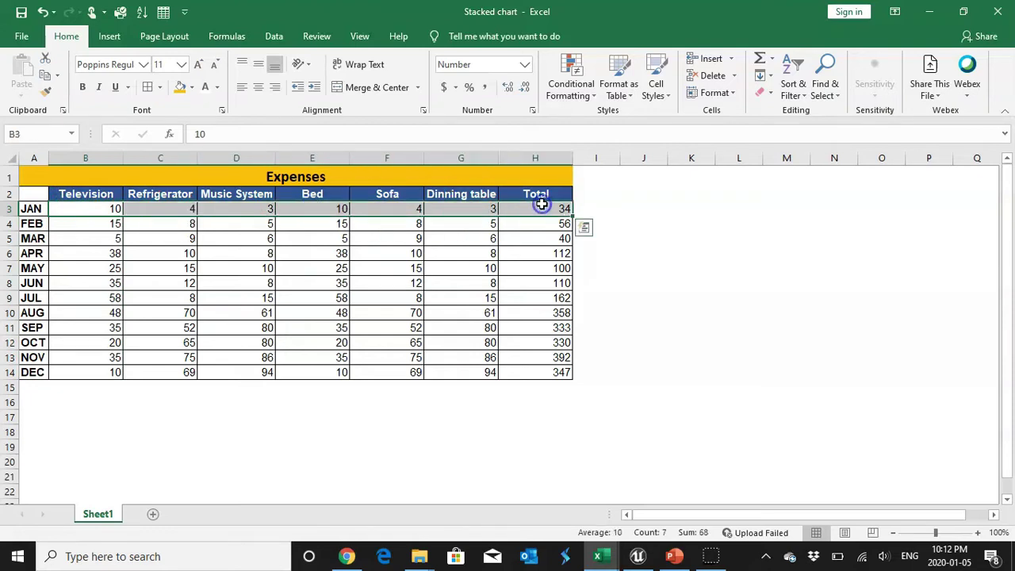
click(81, 207)
drag(81, 208, 445, 208)
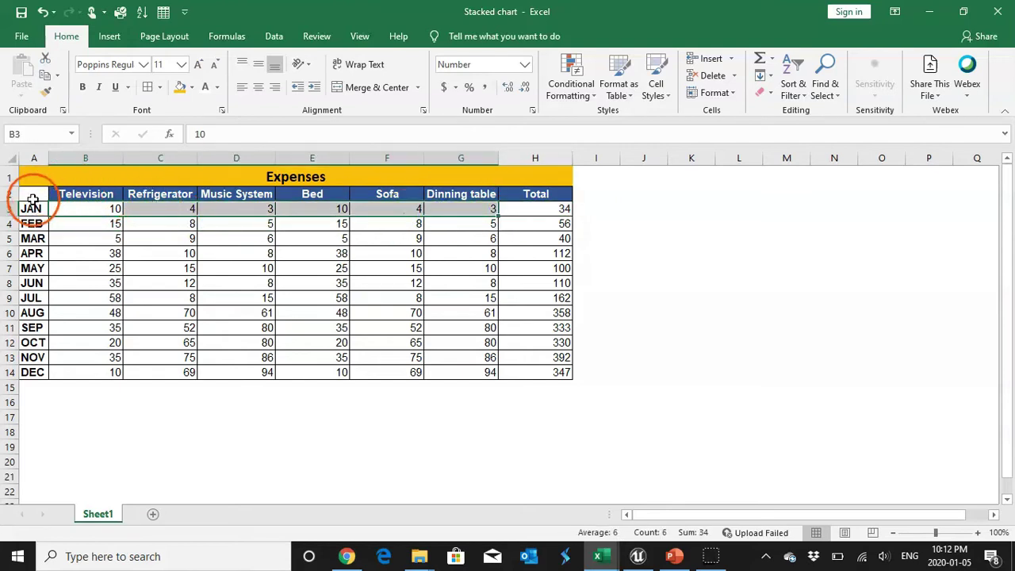
drag(33, 200, 453, 368)
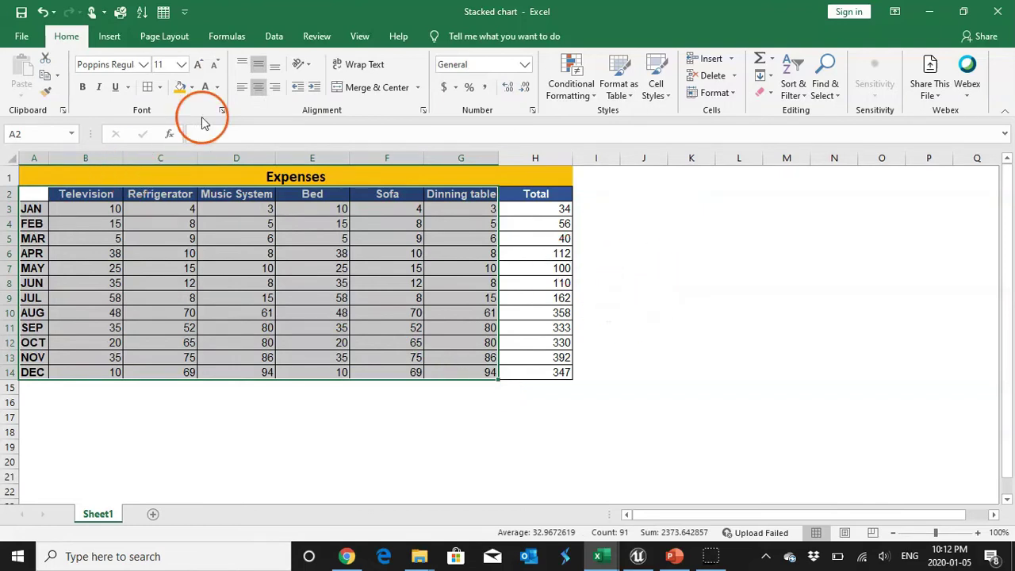
Step: Insert a Stacked Area chart from Recommended Charts for the selected expense data
click(111, 37)
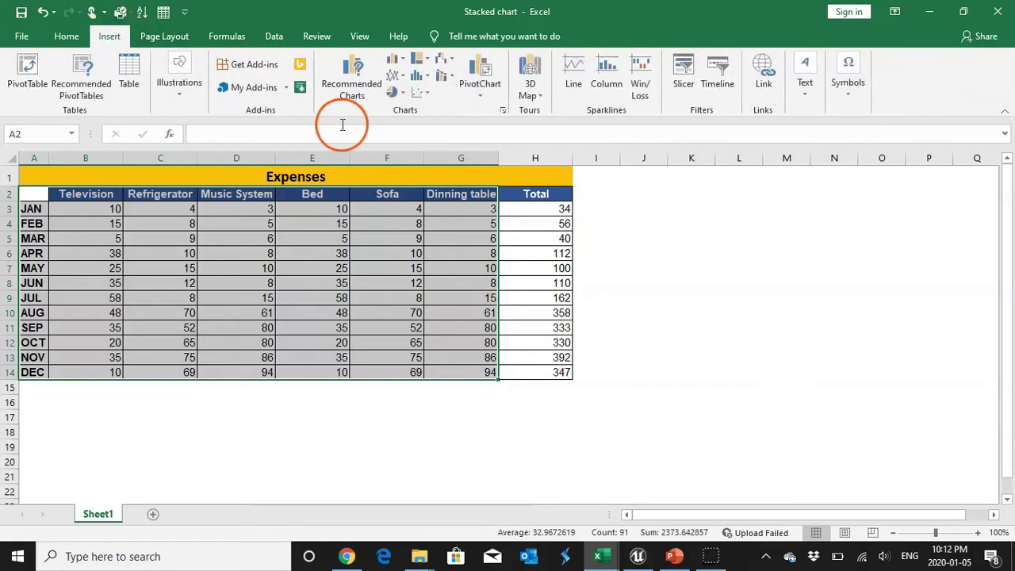
click(357, 90)
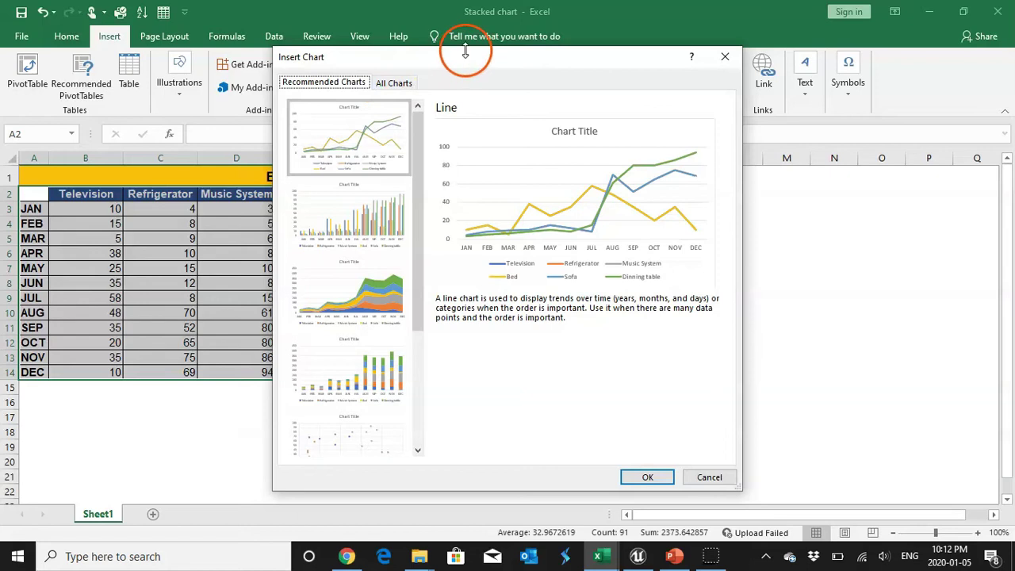
click(468, 60)
drag(468, 59, 679, 62)
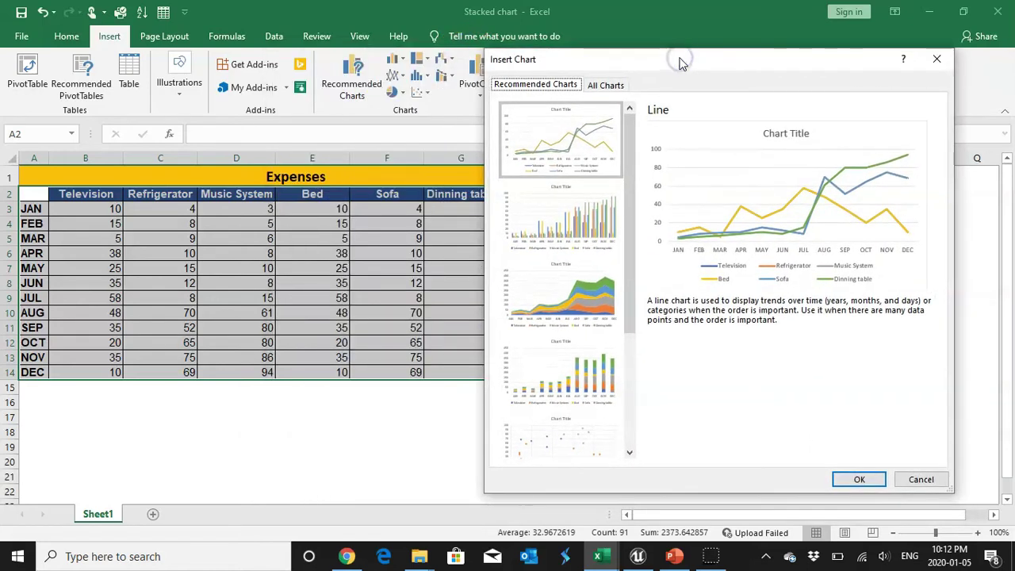
click(529, 182)
click(594, 154)
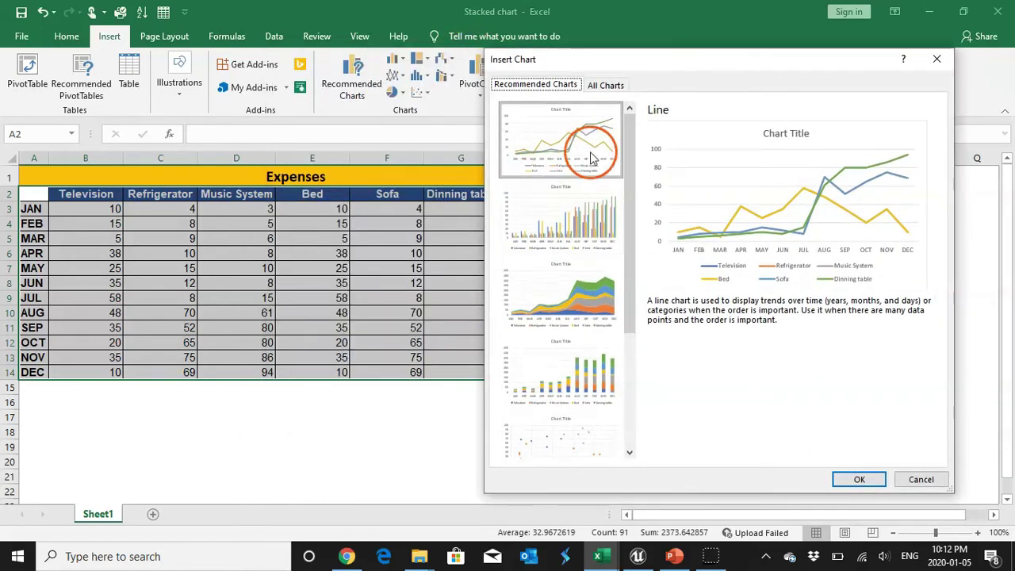
click(591, 260)
click(581, 283)
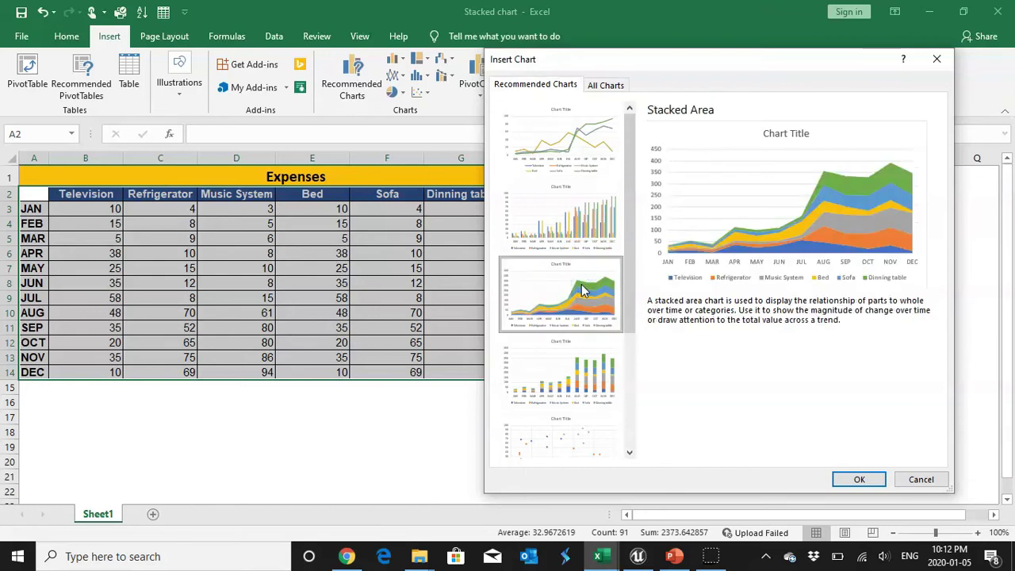
click(858, 480)
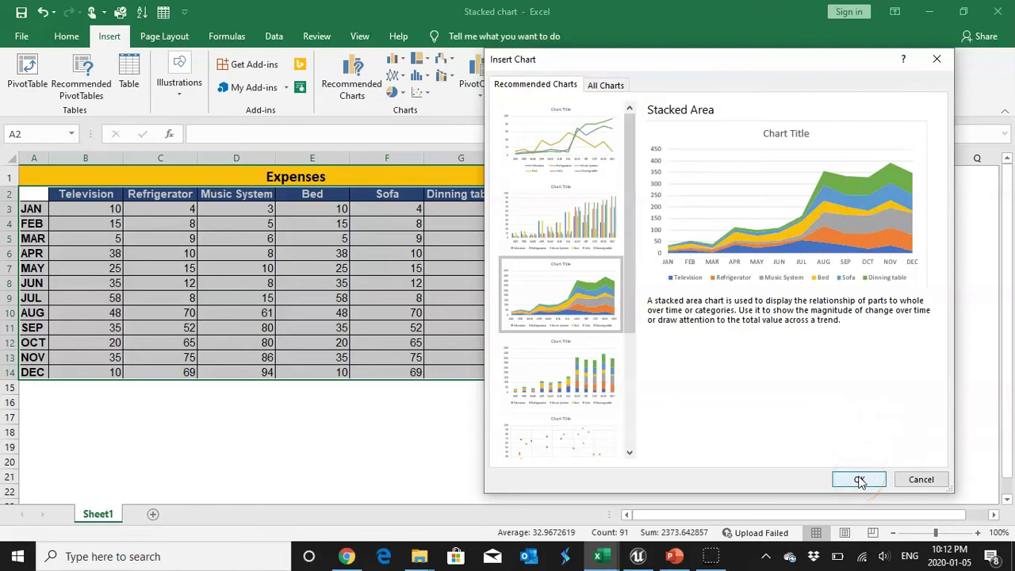
click(858, 480)
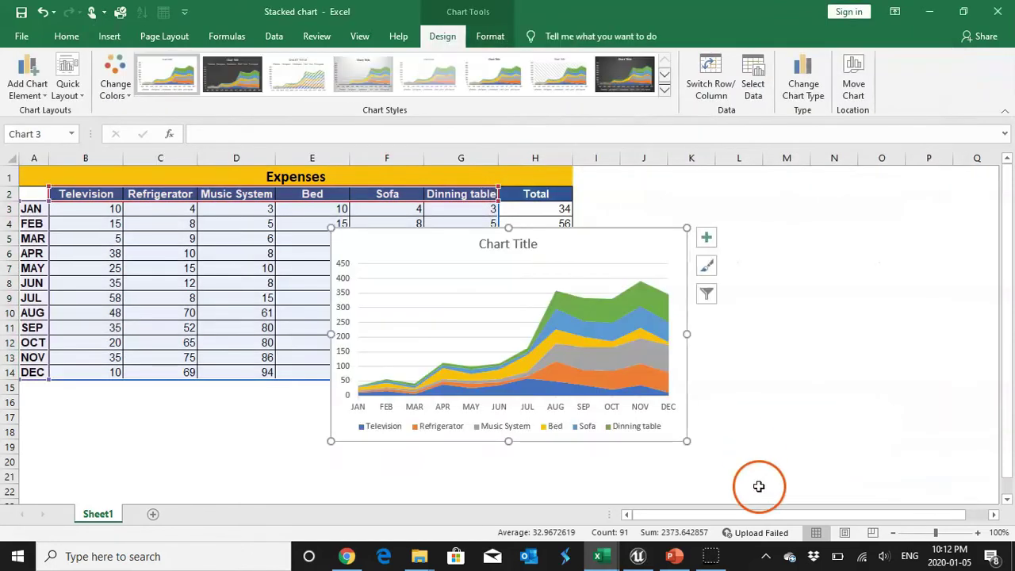
Step: Replace the chart title with 'Stacked Area Chart' and deselect the chart
click(993, 517)
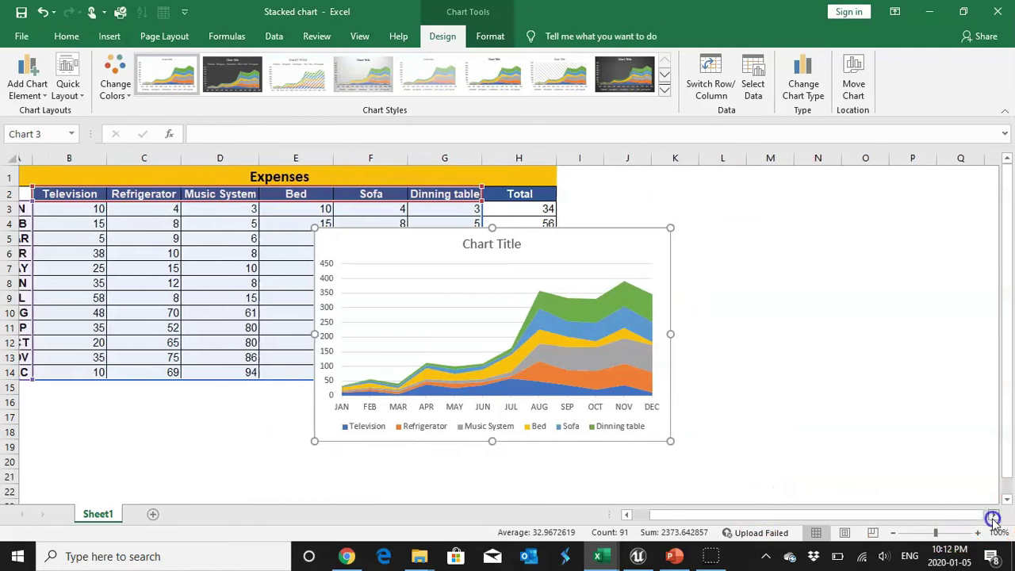
click(993, 517)
click(993, 517)
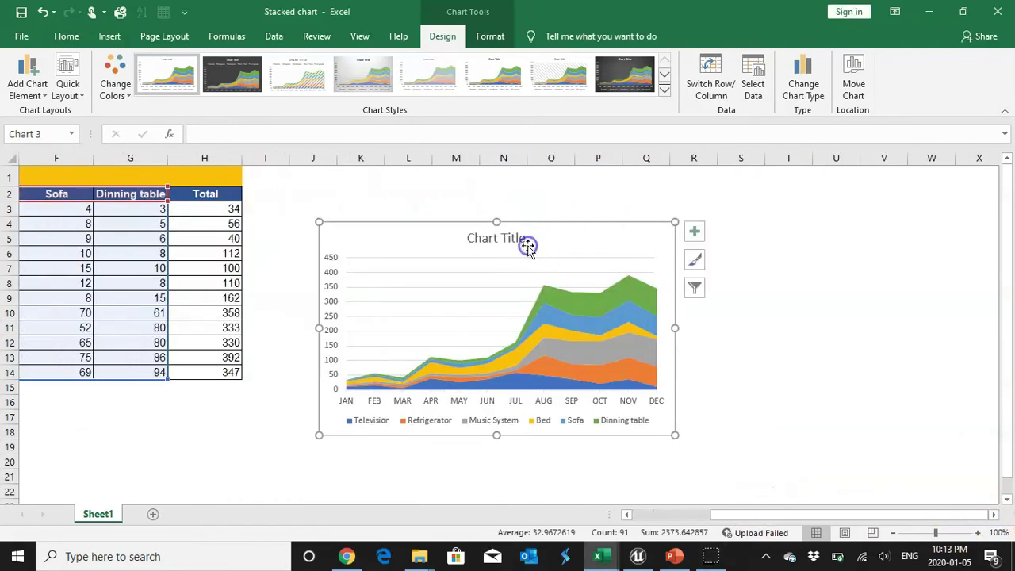
click(495, 238)
triple_click(494, 239)
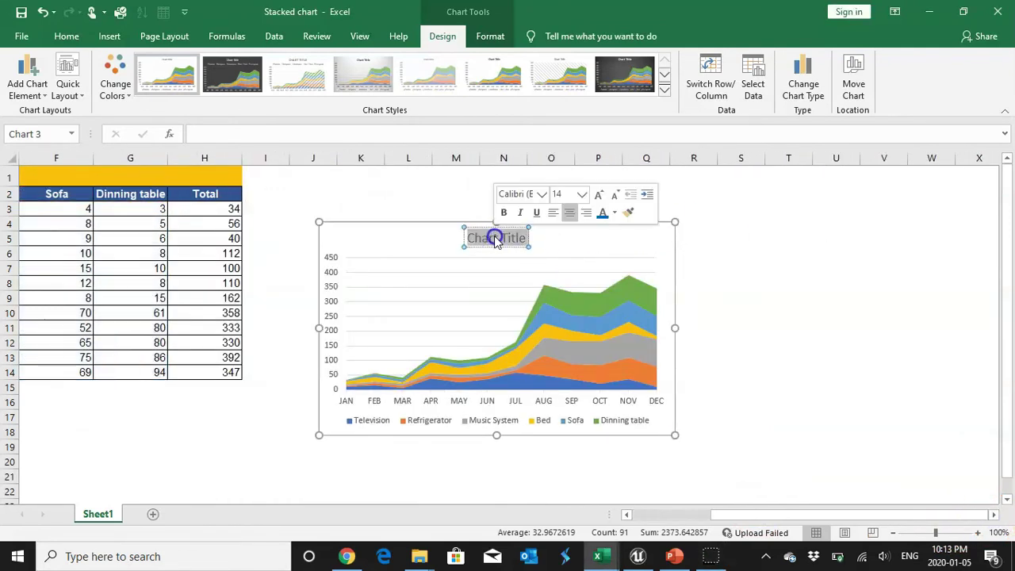
text(Stacked)
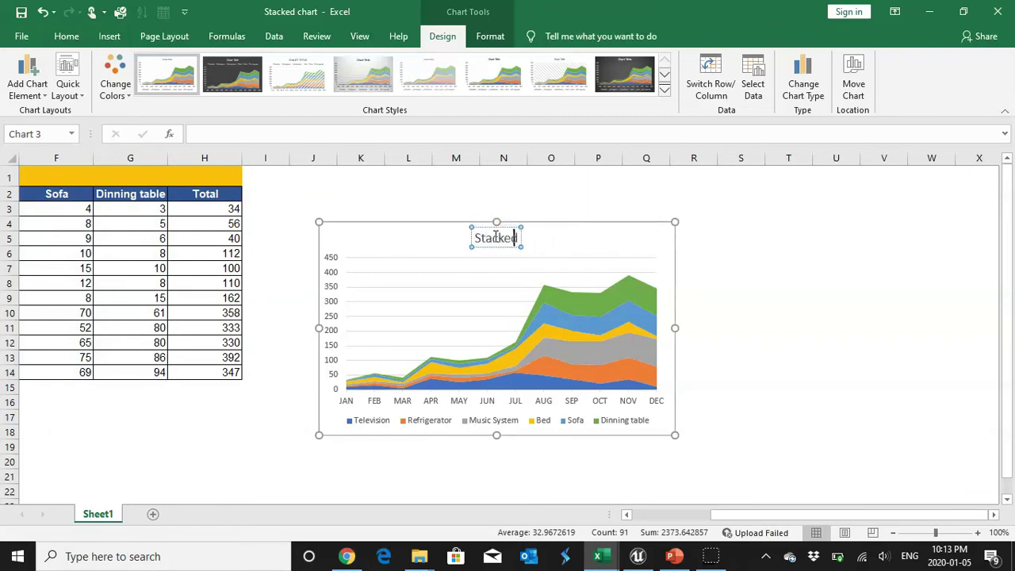
text( Area)
key(BackSpace)
key(BackSpace)
text(ea)
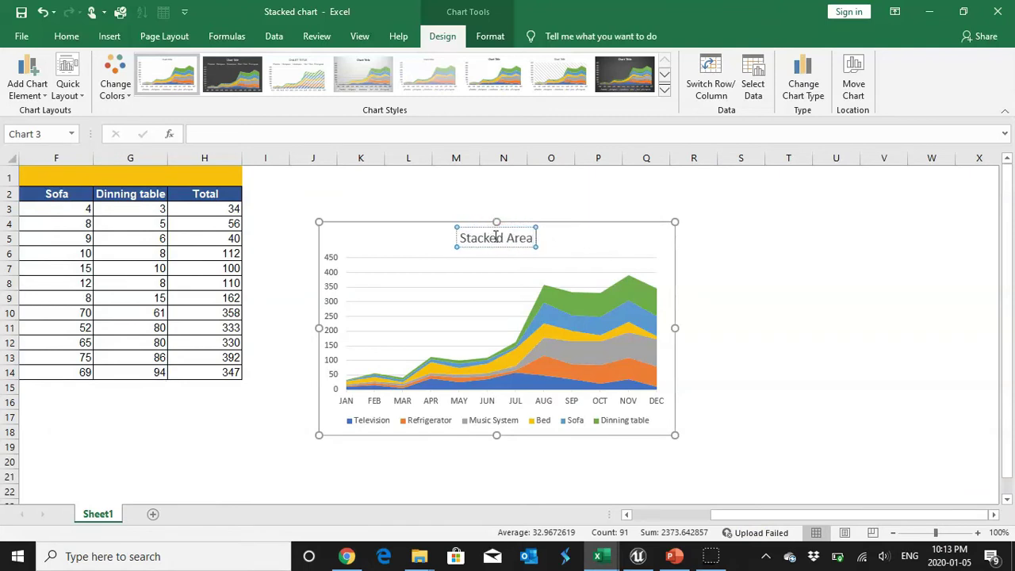
text( Chart)
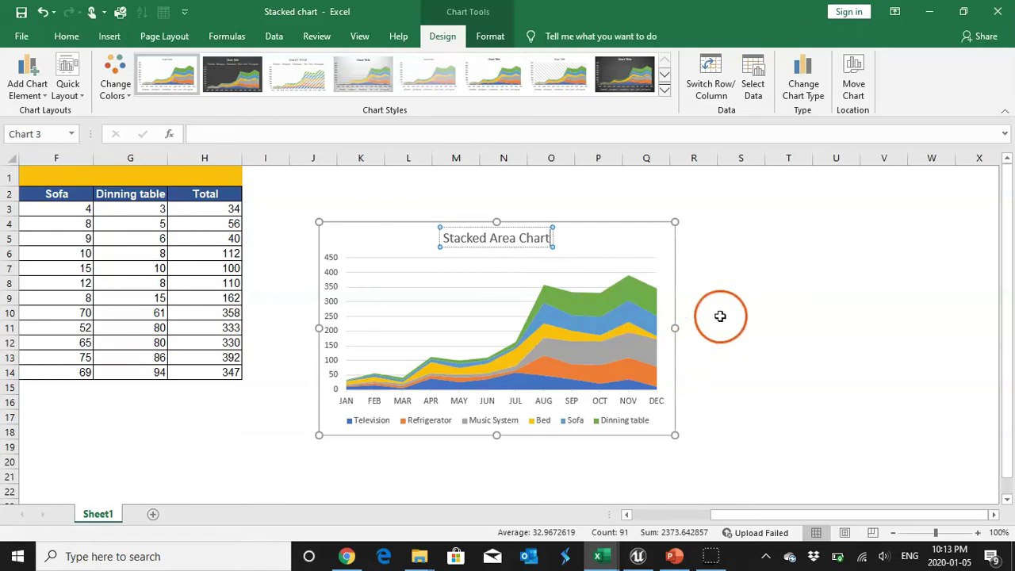
click(720, 315)
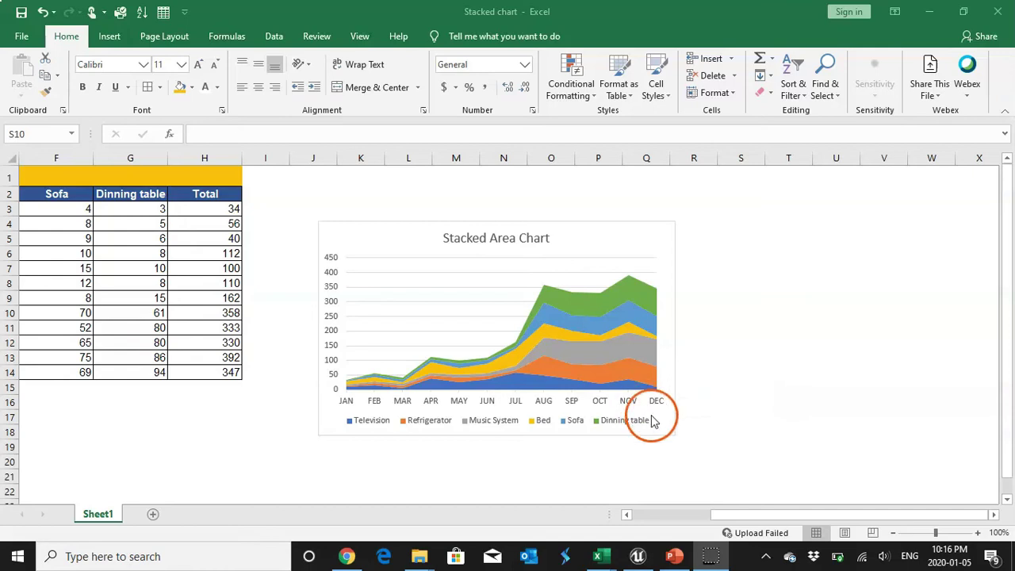
Step: Drag the chart's lower-right corner outward to make it wider and slightly taller
click(670, 435)
click(673, 438)
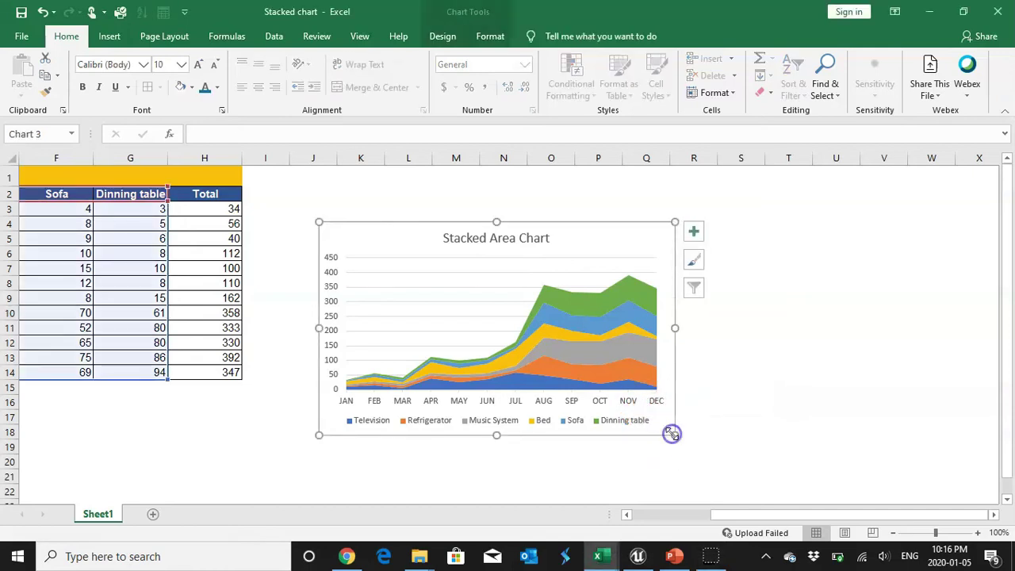
drag(674, 435, 831, 449)
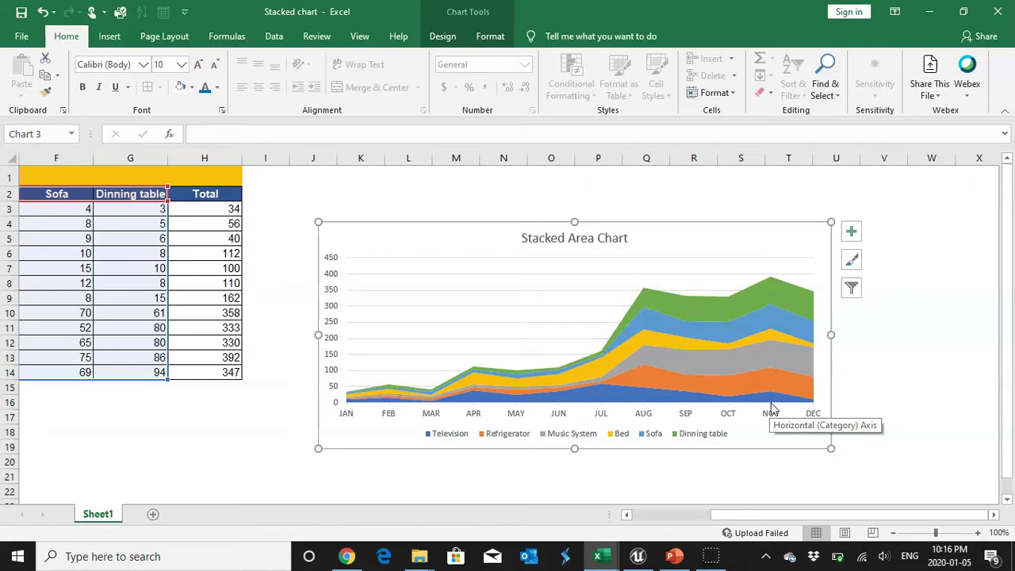
click(772, 287)
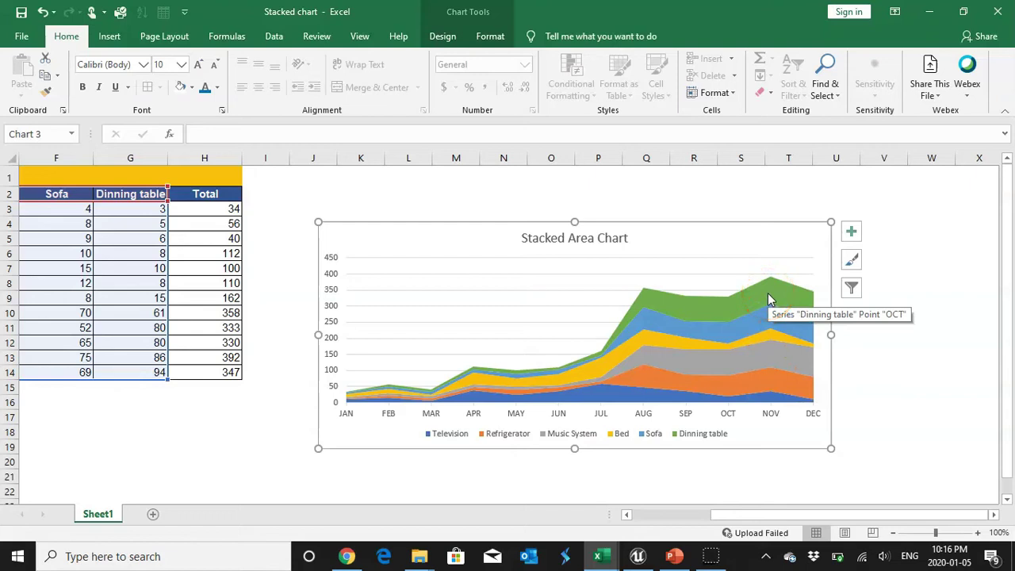
drag(769, 337, 773, 406)
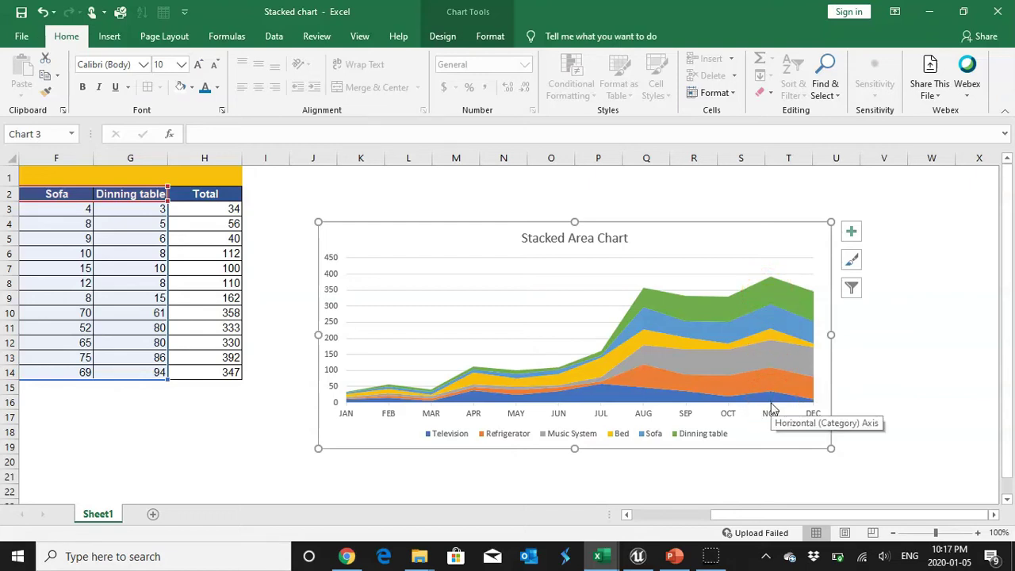
click(772, 404)
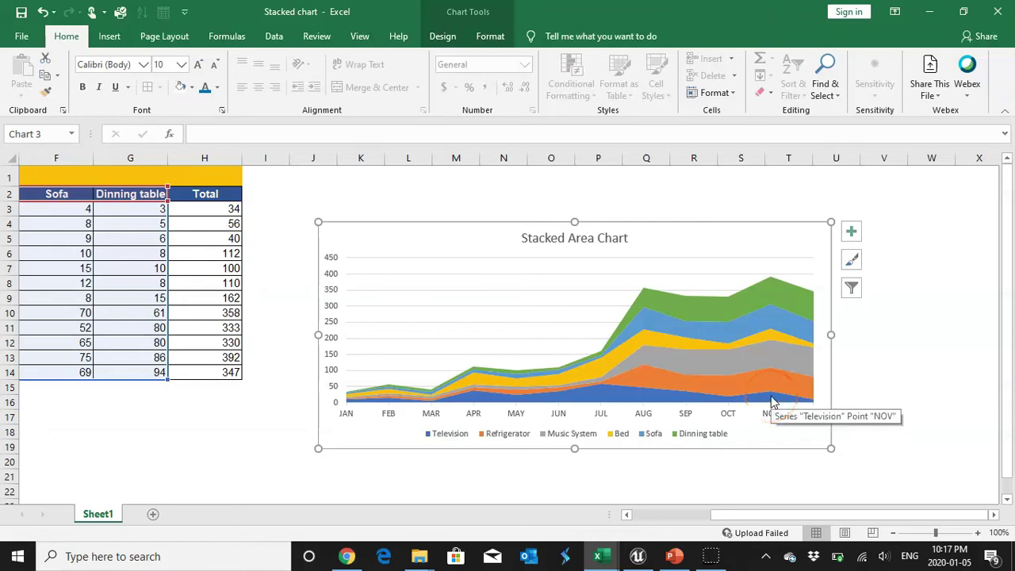
click(772, 400)
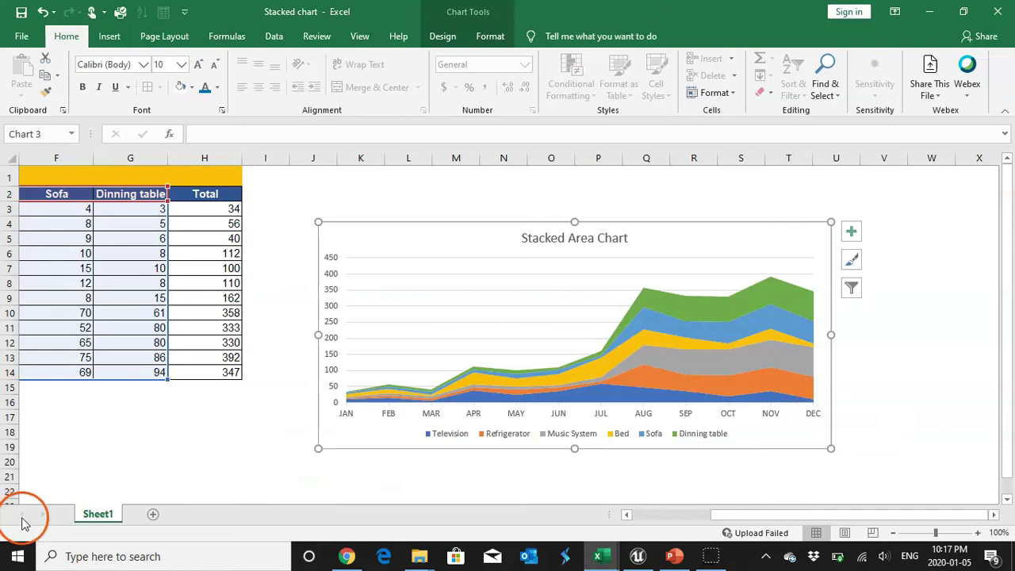
Step: Toggle Data Labels and Data Table in Chart Elements, leaving both switched off
click(794, 298)
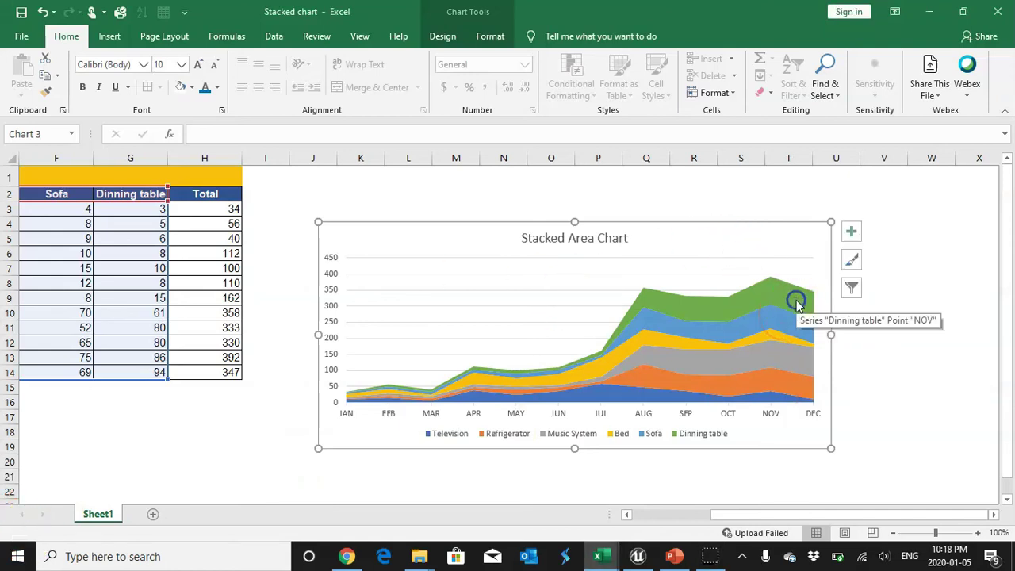
click(852, 232)
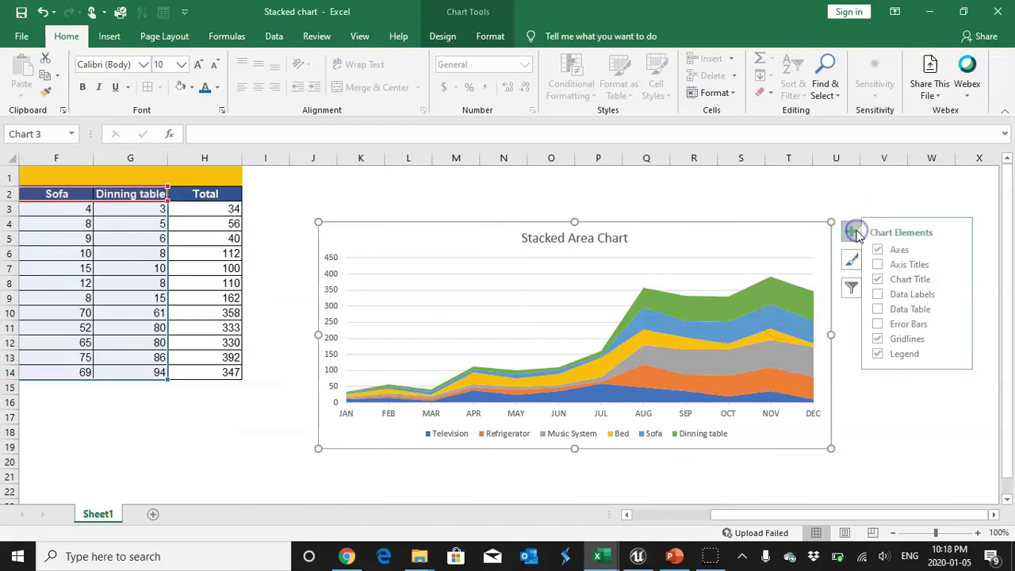
click(888, 294)
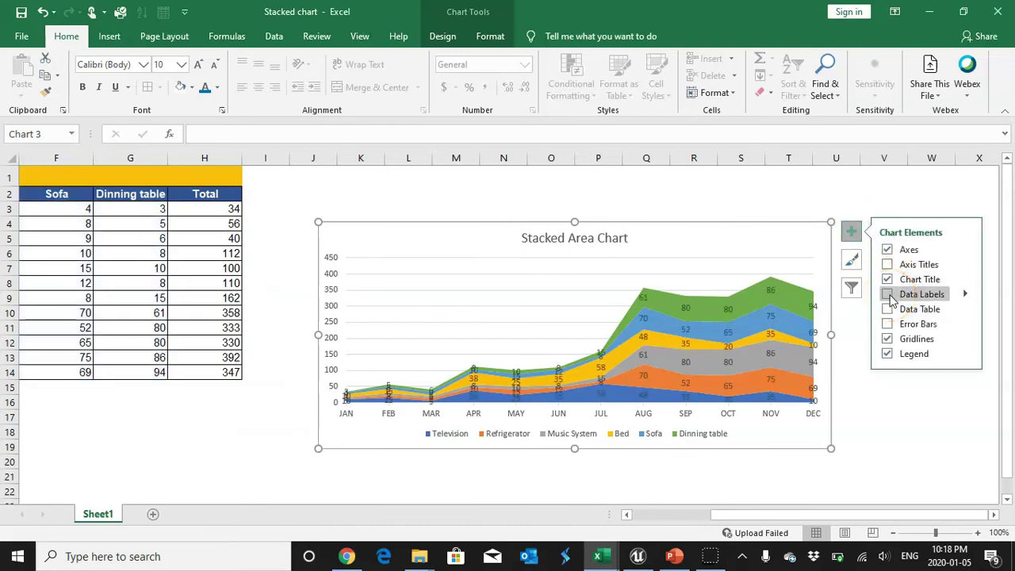
click(888, 309)
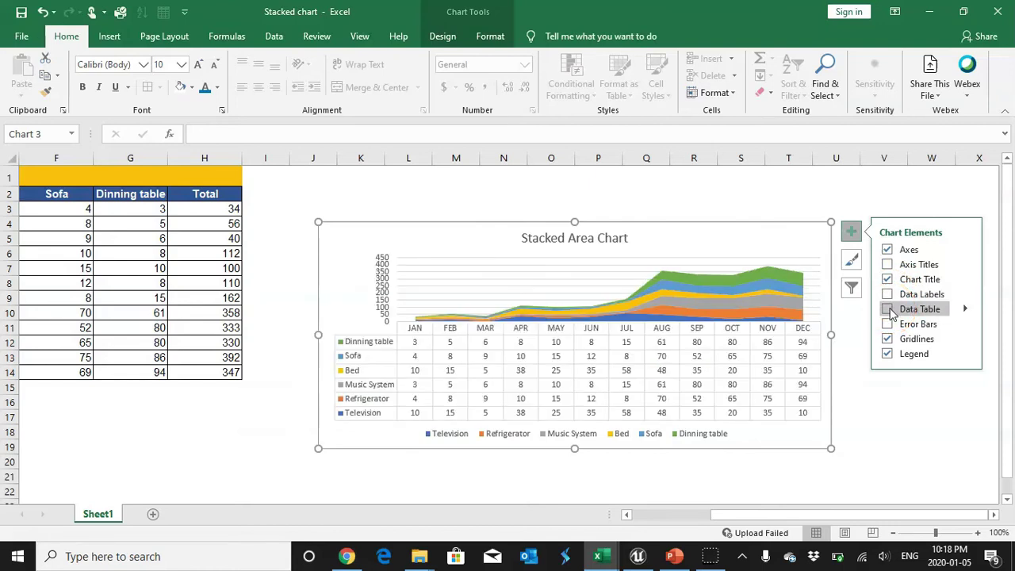
click(888, 310)
click(475, 37)
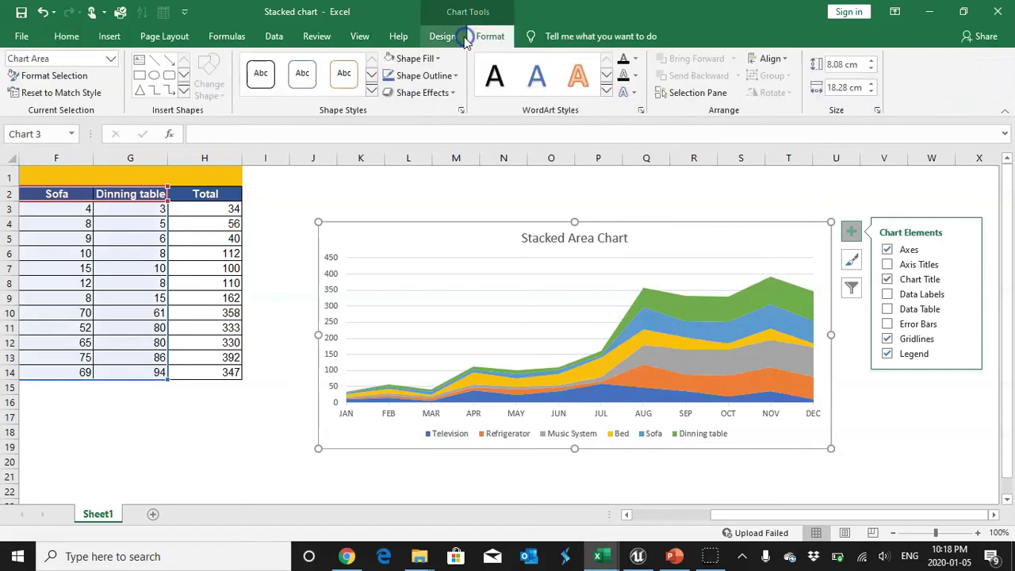
click(440, 36)
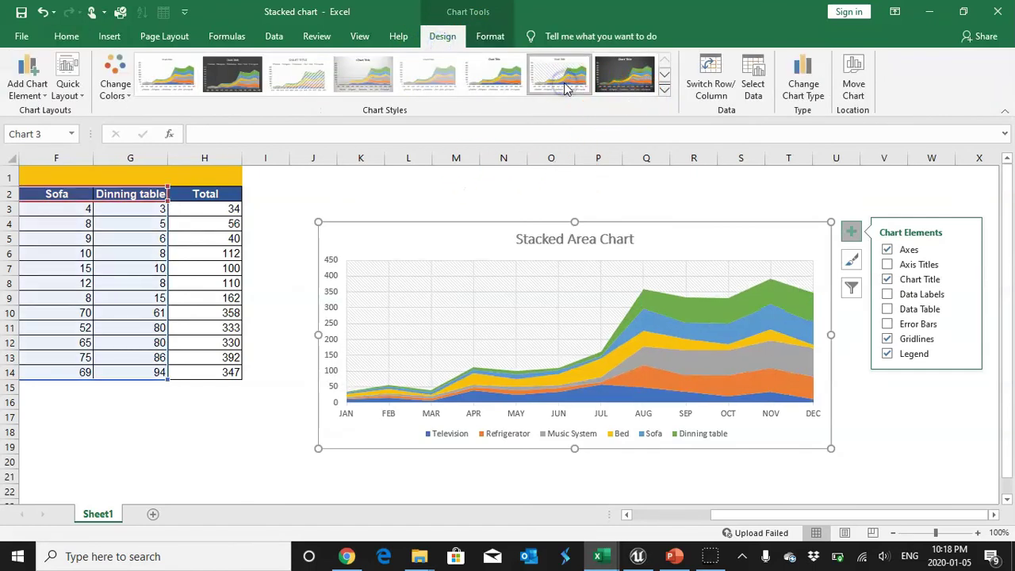
Step: Try several Chart Styles and apply the dark charcoal-background style
click(557, 75)
click(517, 74)
click(453, 75)
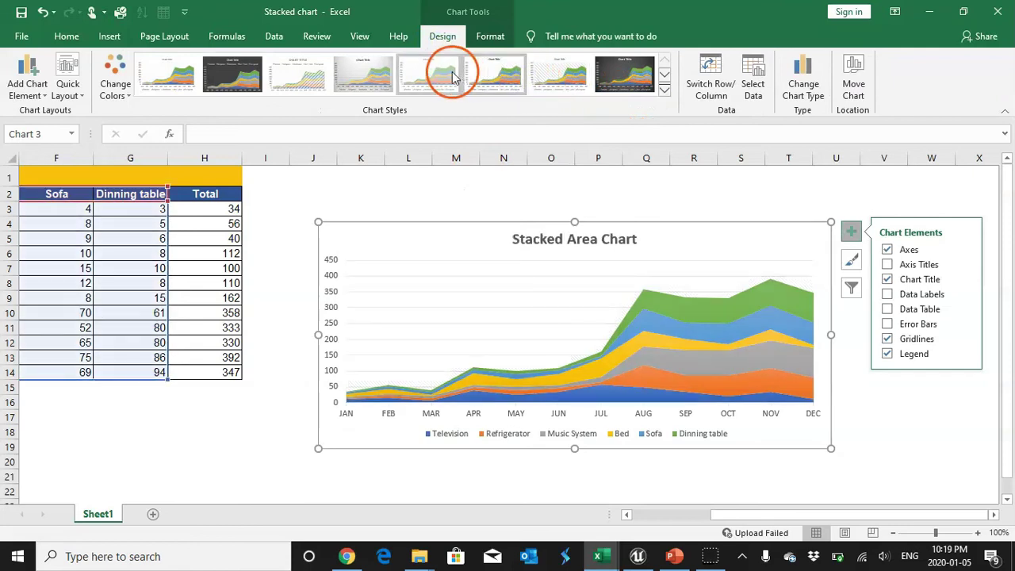
click(382, 73)
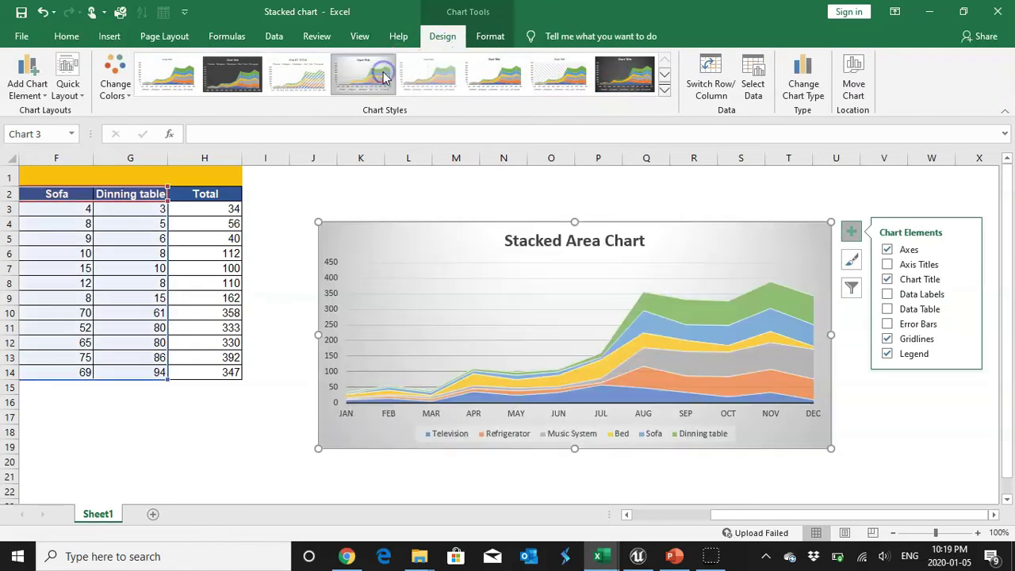
click(308, 76)
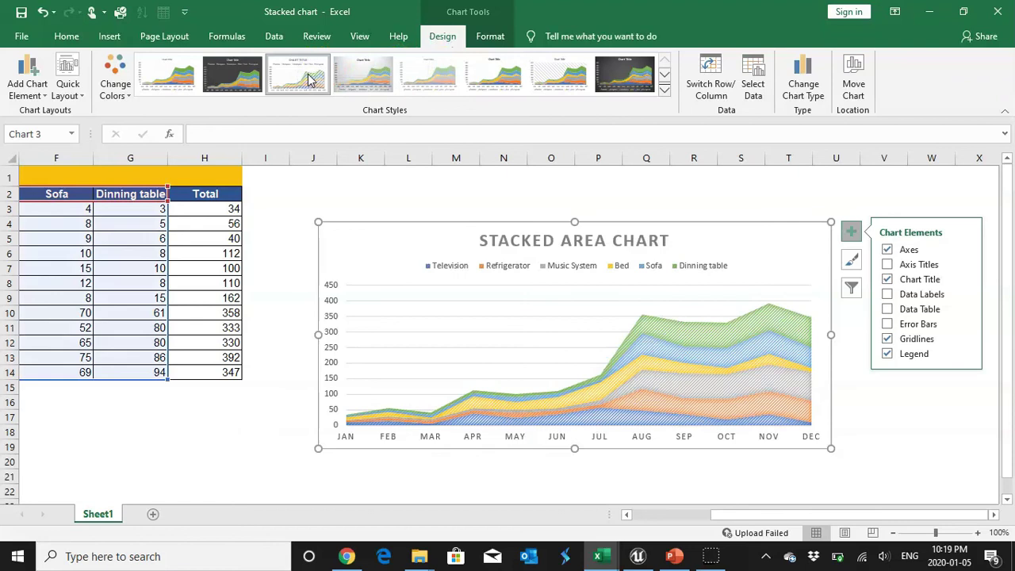
click(230, 80)
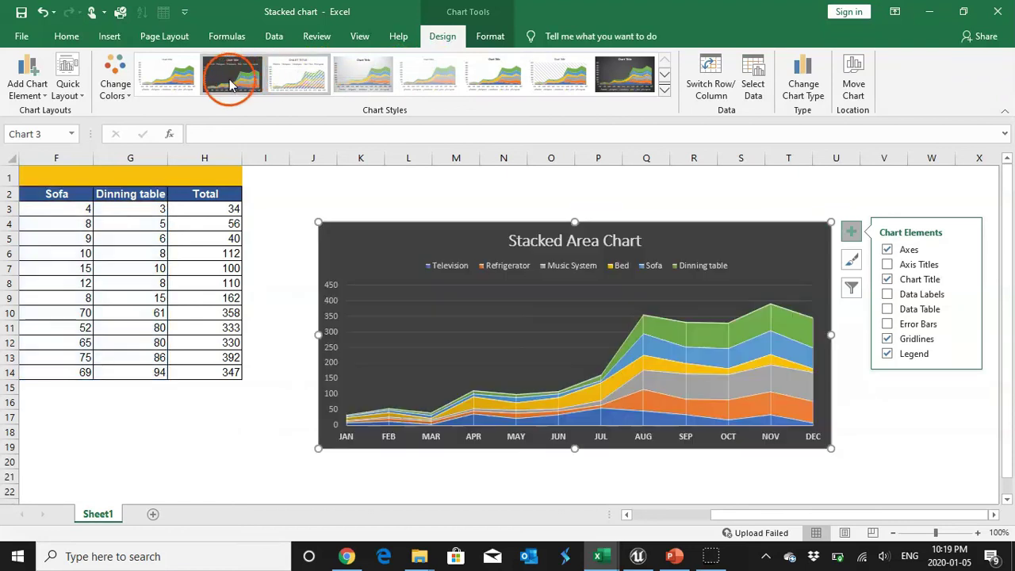
Step: Preview a blue and grey palette in Change Colors, keeping the original series colours
click(115, 79)
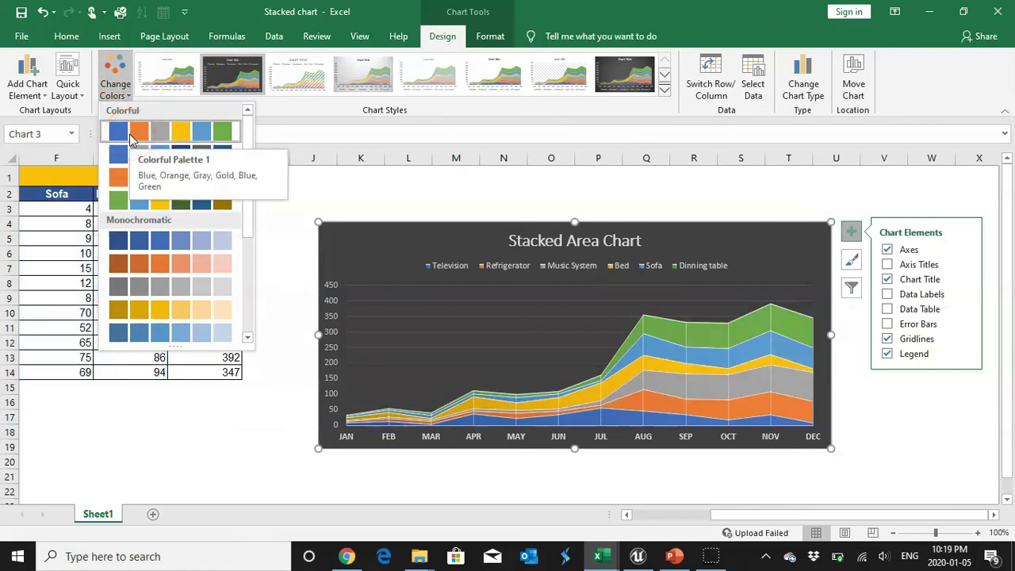
click(132, 154)
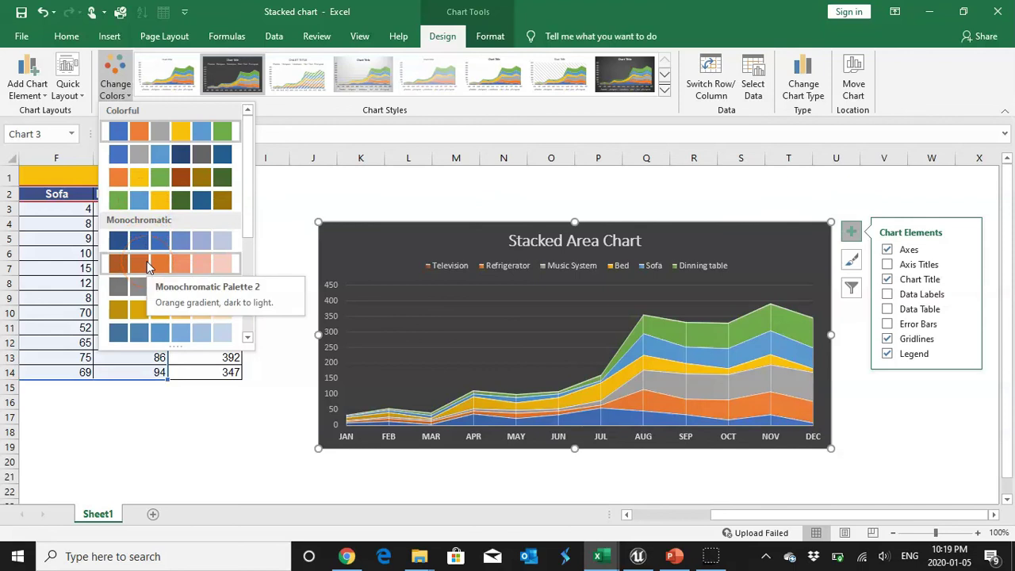
click(608, 199)
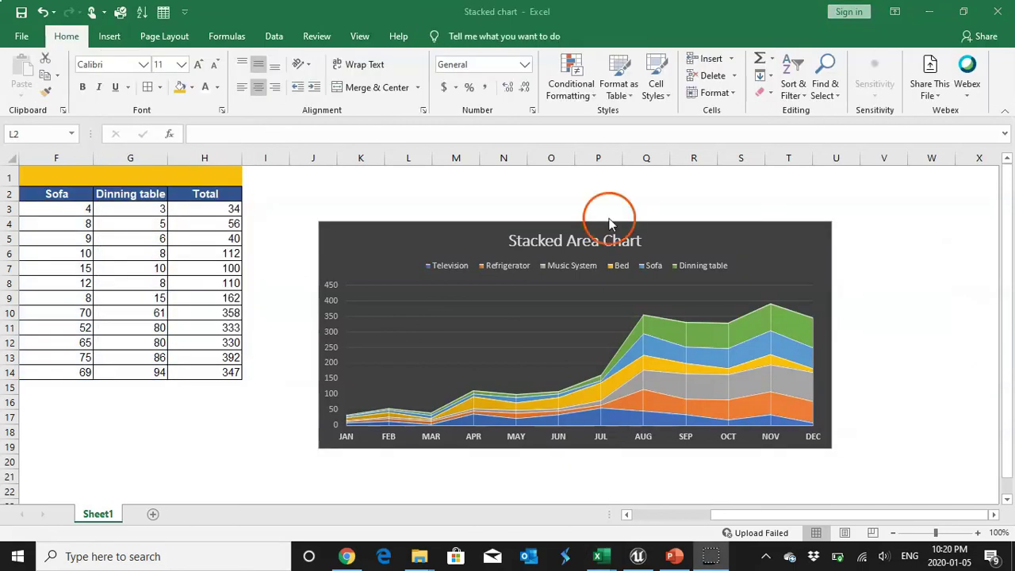
click(720, 249)
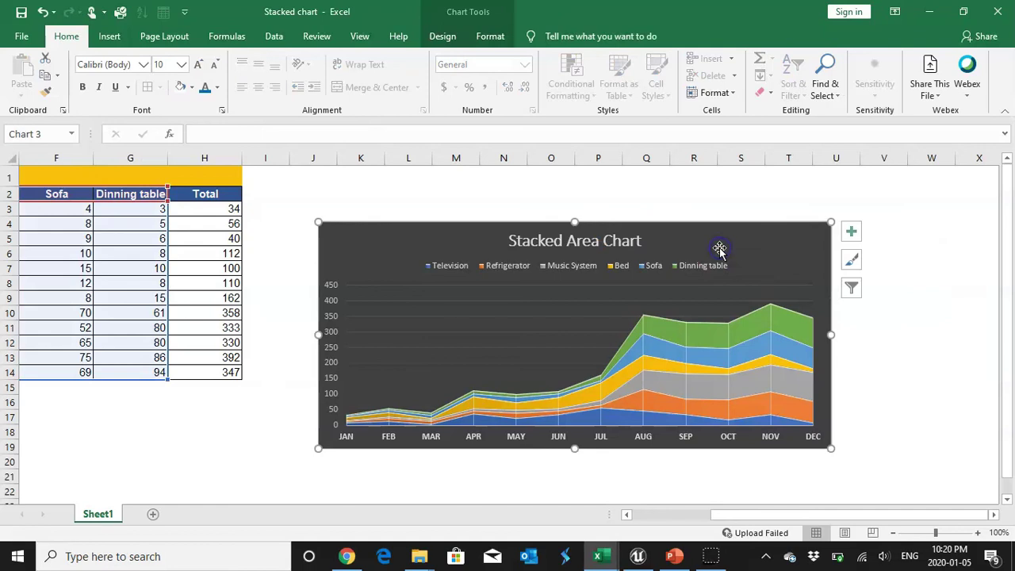